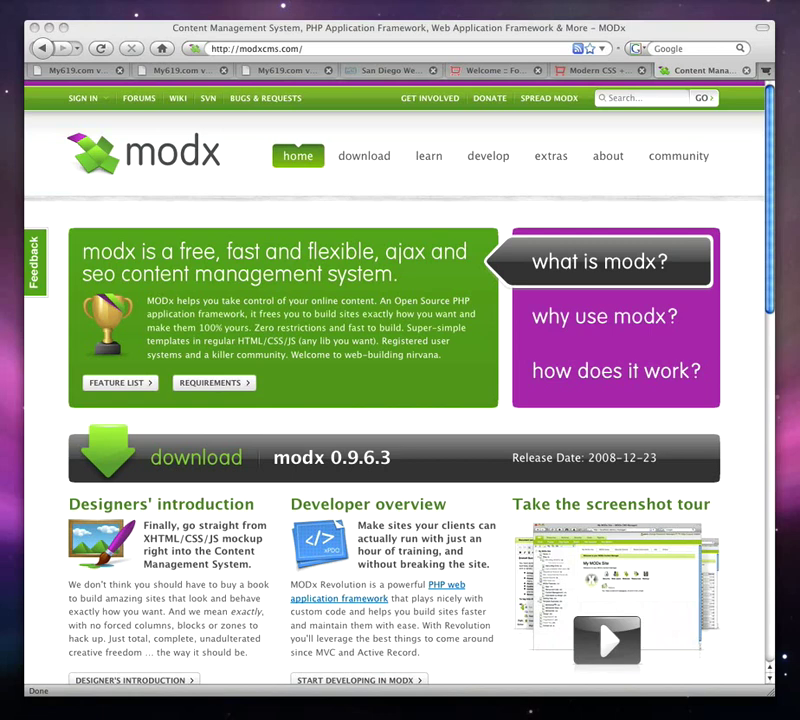
- Browse the FoxyCart wiki's screencast tutorials, then switch to the my619.com web design site
{"action": "left_click", "coordinate": [588, 69]}
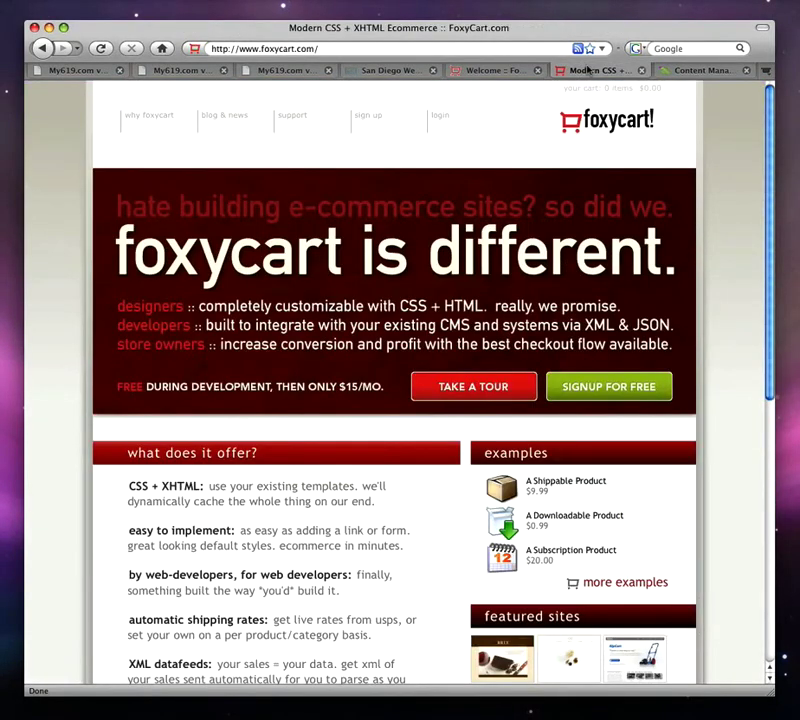
{"action": "mouse_move", "coordinate": [295, 131]}
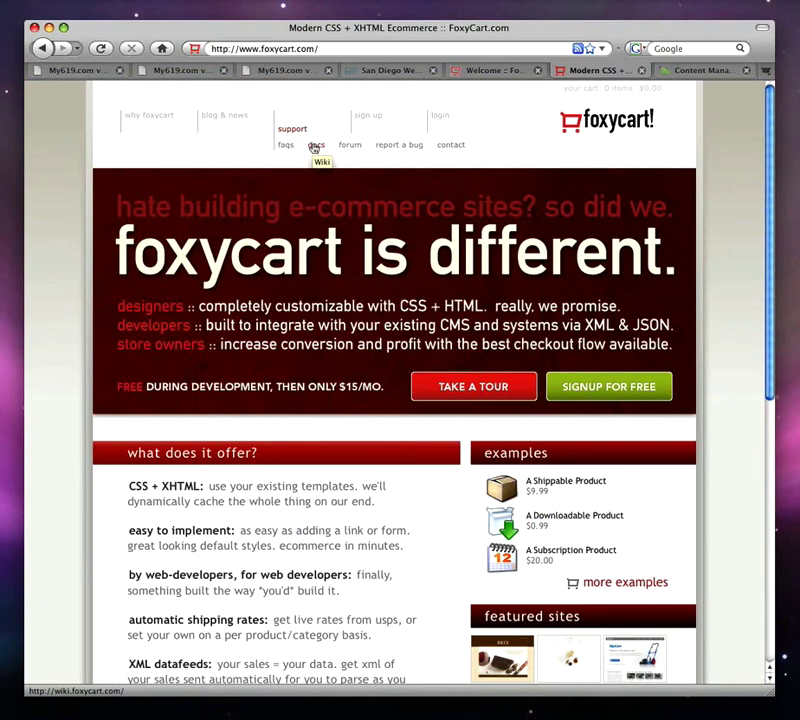
{"action": "left_click", "coordinate": [314, 148]}
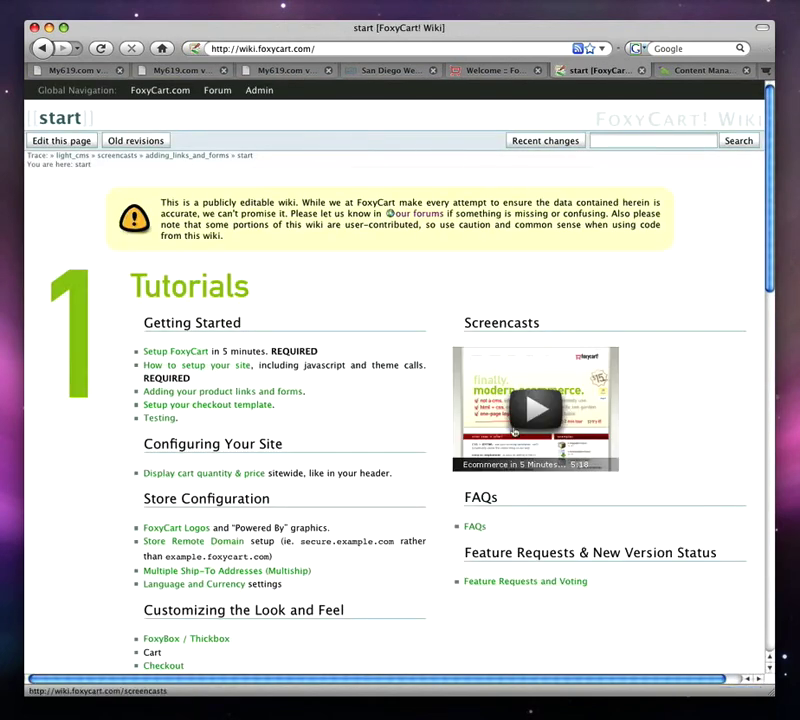
{"action": "left_click", "coordinate": [519, 421]}
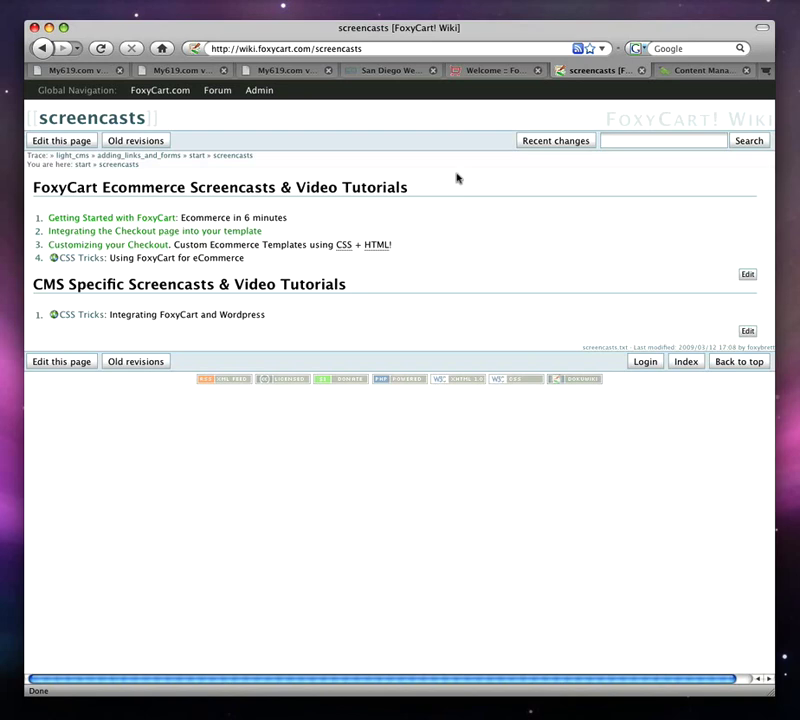
{"action": "left_click", "coordinate": [43, 48]}
{"action": "left_click", "coordinate": [43, 48]}
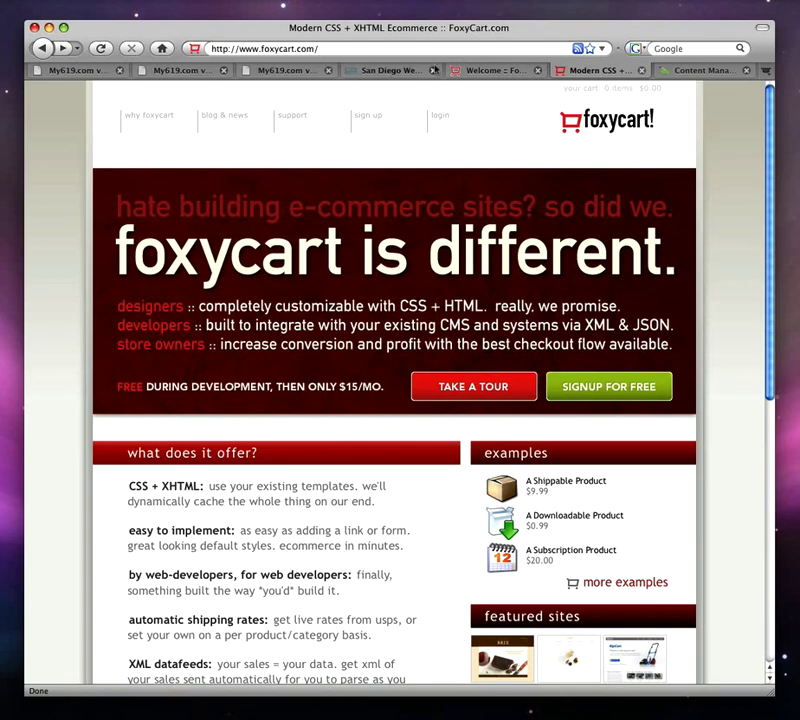
{"action": "left_click", "coordinate": [375, 70]}
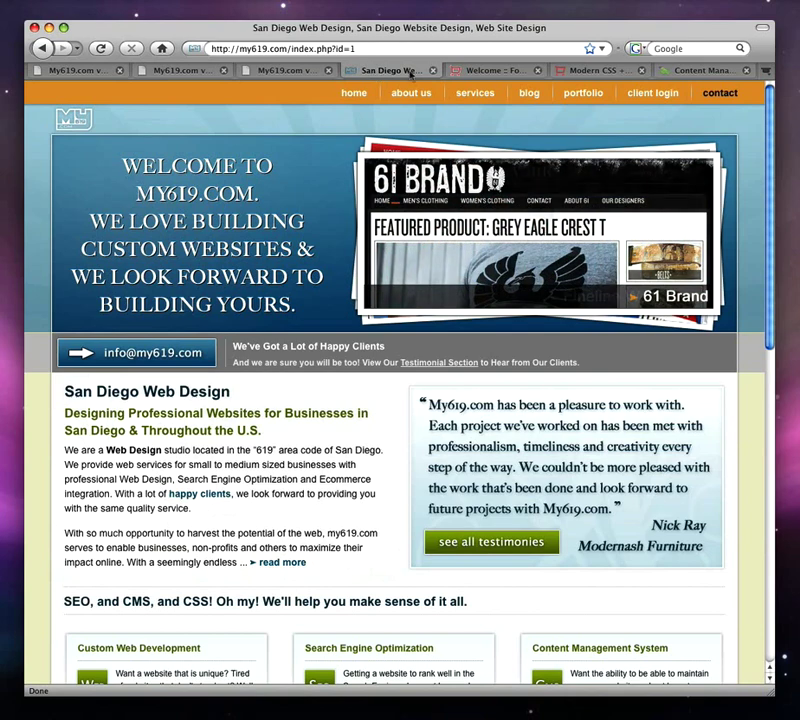
- View the store's sample header code in FoxyCart admin, then go back to the FoxyCart homepage
{"action": "left_click", "coordinate": [468, 73]}
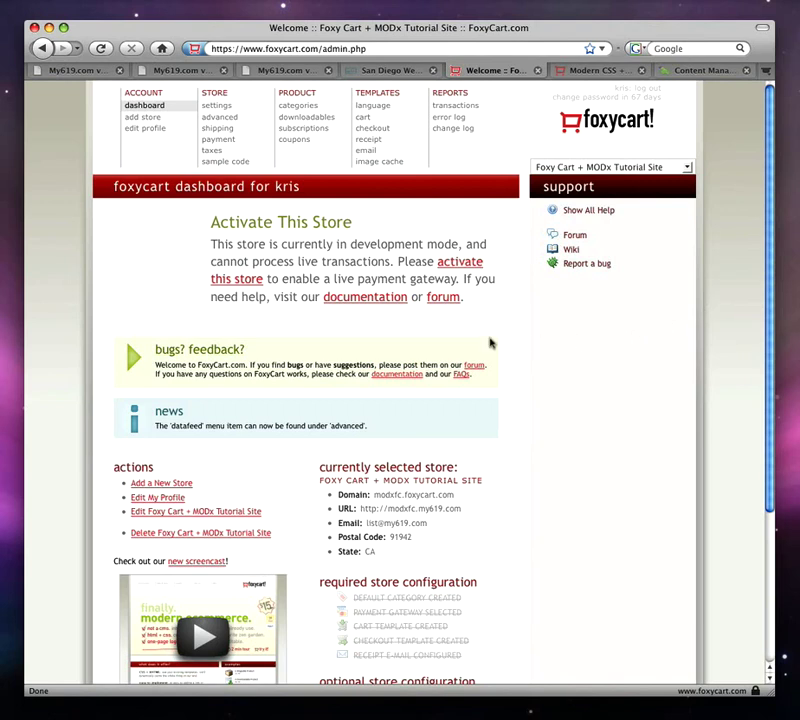
{"action": "left_click", "coordinate": [223, 165]}
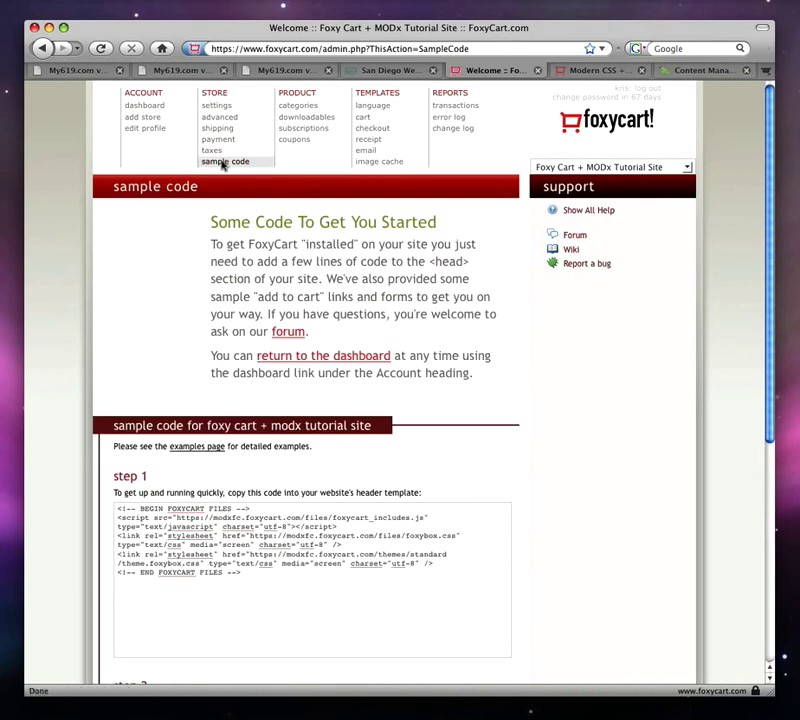
{"action": "scroll", "coordinate": [226, 186], "scroll_direction": "down", "scroll_amount": 5}
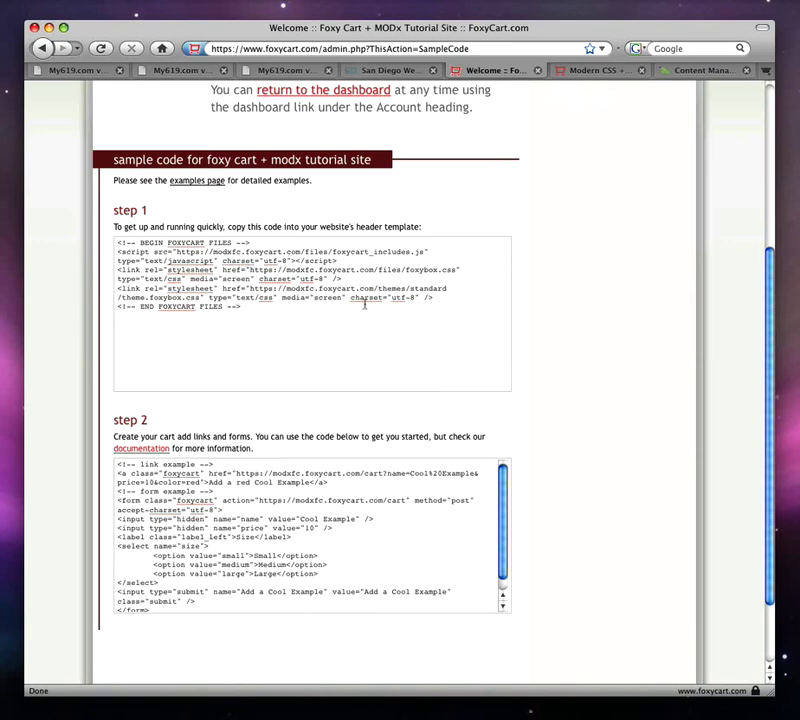
{"action": "left_click", "coordinate": [612, 75]}
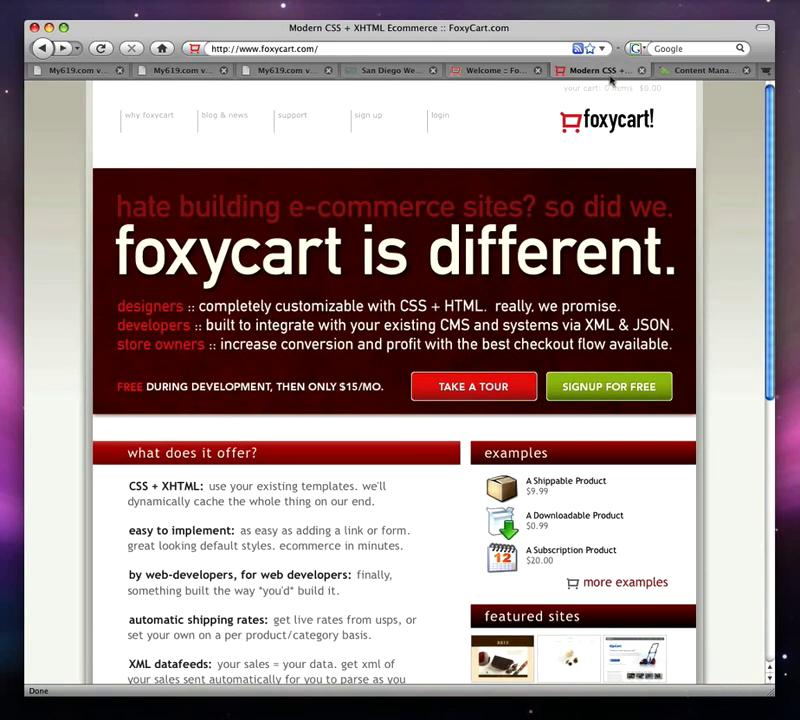
{"action": "mouse_move", "coordinate": [285, 134]}
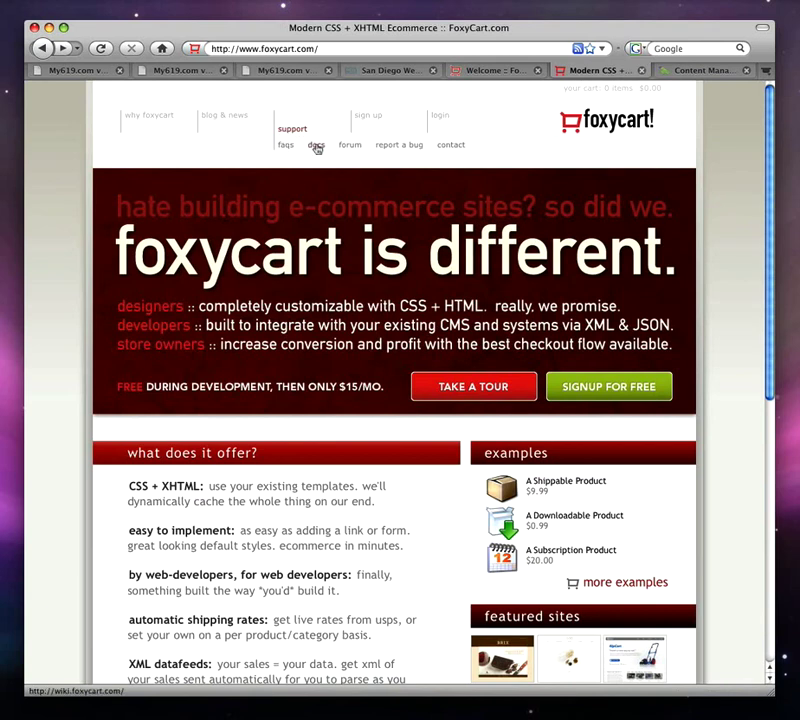
- Read the FoxyCart wiki guide 'Adding your product links and forms'
{"action": "left_click", "coordinate": [316, 148]}
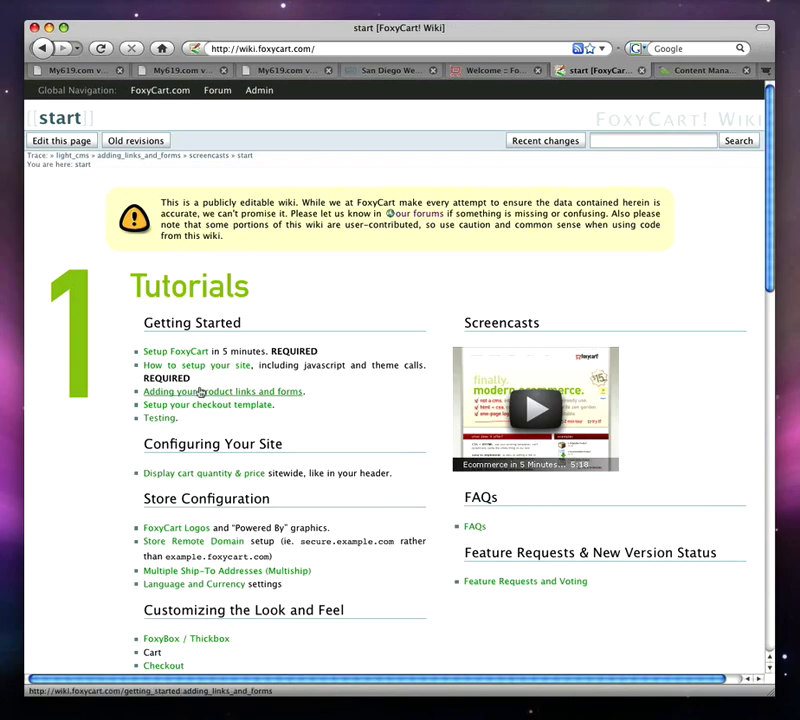
{"action": "left_click", "coordinate": [202, 391]}
{"action": "scroll", "coordinate": [403, 245], "scroll_direction": "down", "scroll_amount": 2}
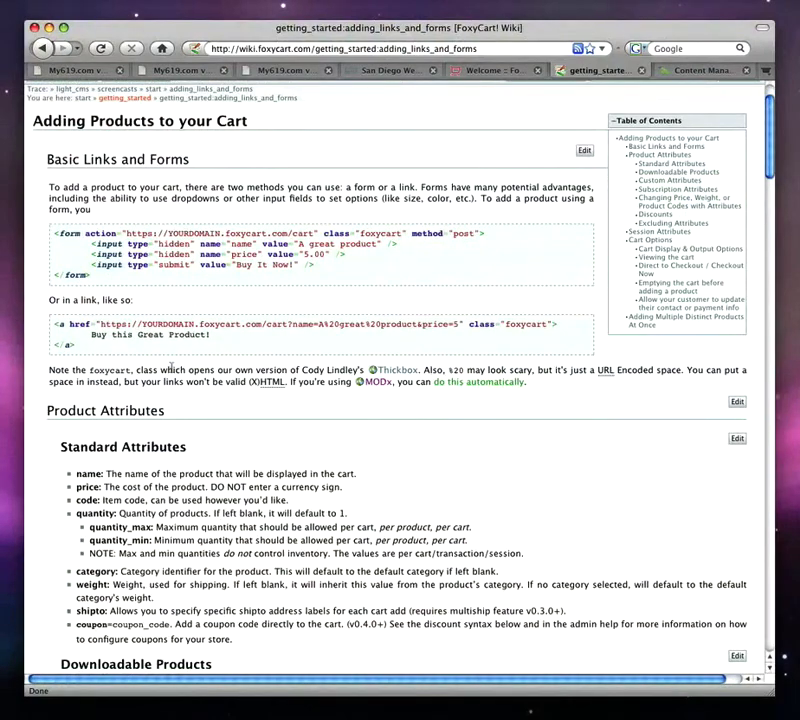
{"action": "scroll", "coordinate": [366, 305], "scroll_direction": "down", "scroll_amount": 5}
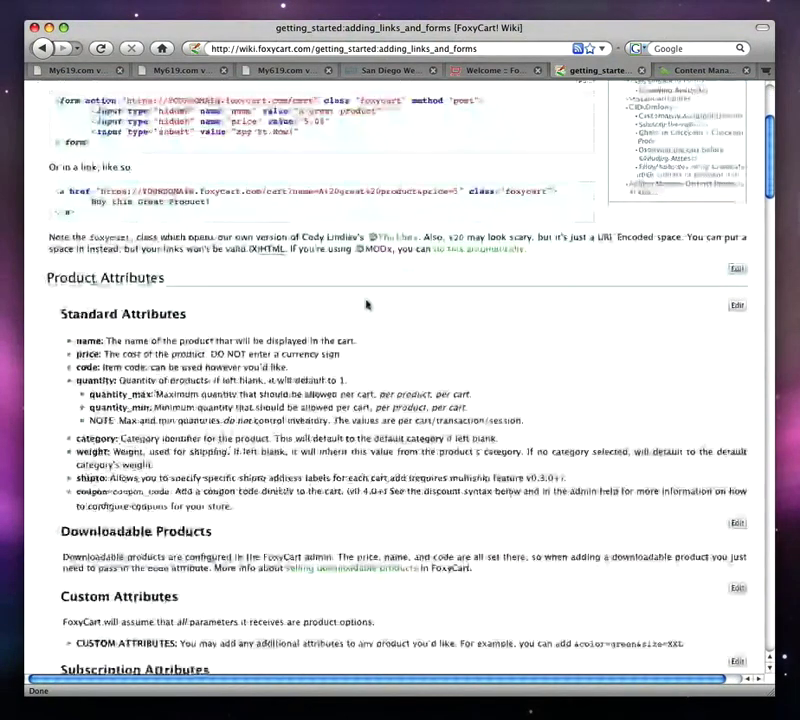
{"action": "scroll", "coordinate": [366, 305], "scroll_direction": "up", "scroll_amount": 6}
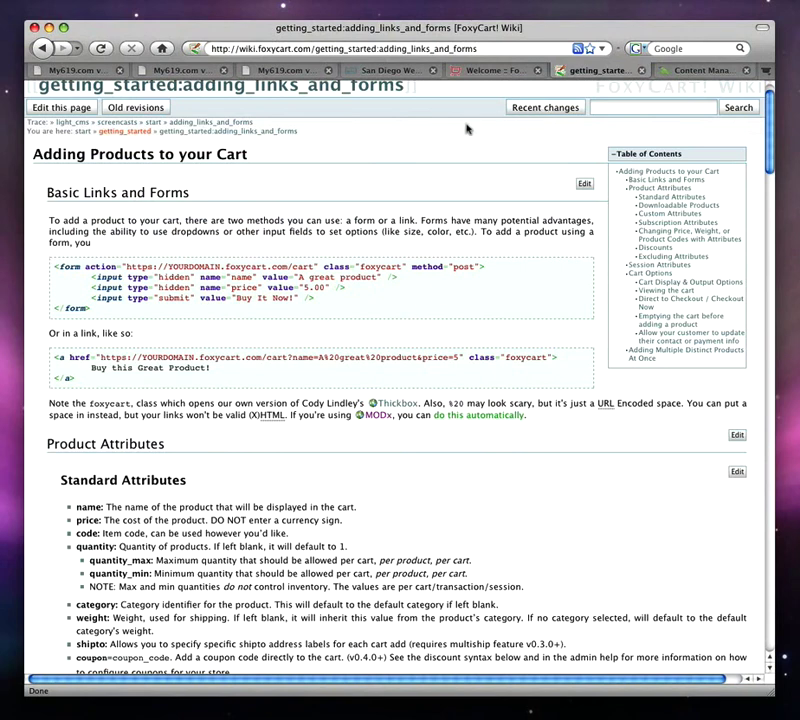
- Copy the step 1 FoxyCart header code from the sample code page and switch to MODx
{"action": "left_click", "coordinate": [485, 72]}
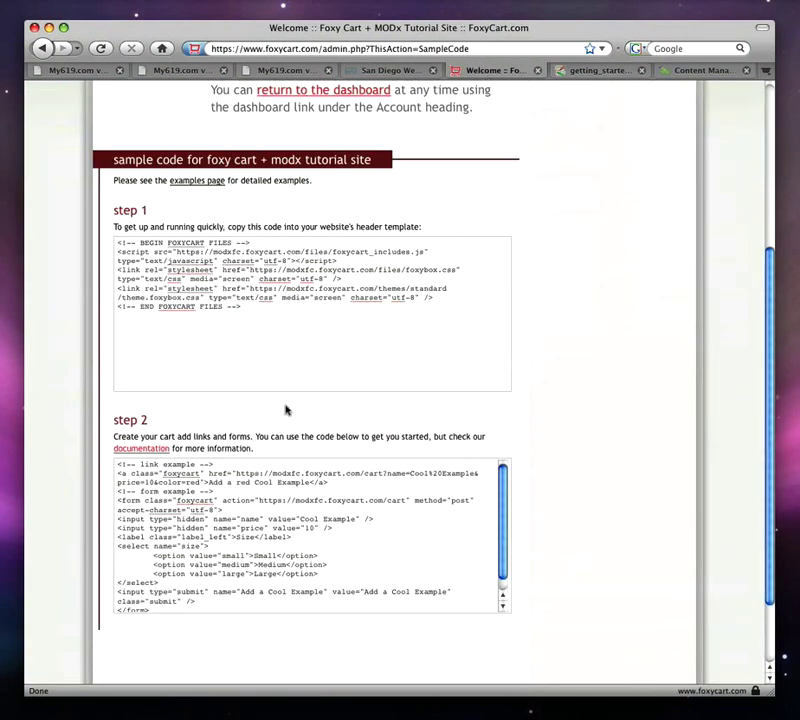
{"action": "scroll", "coordinate": [285, 410], "scroll_direction": "up", "scroll_amount": 3}
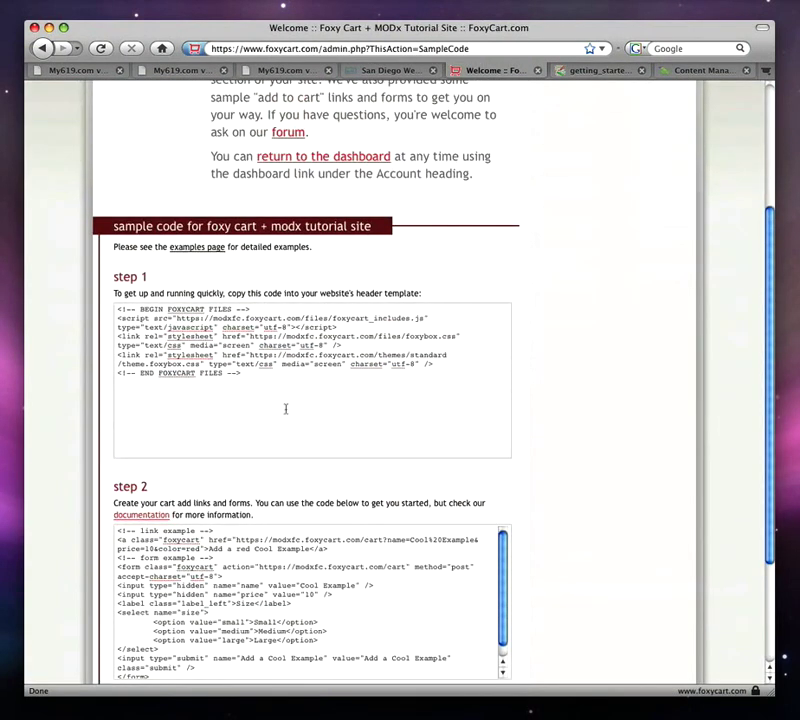
{"action": "left_click_drag", "start_coordinate": [271, 380], "coordinate": [34, 297]}
{"action": "right_click", "coordinate": [212, 327]}
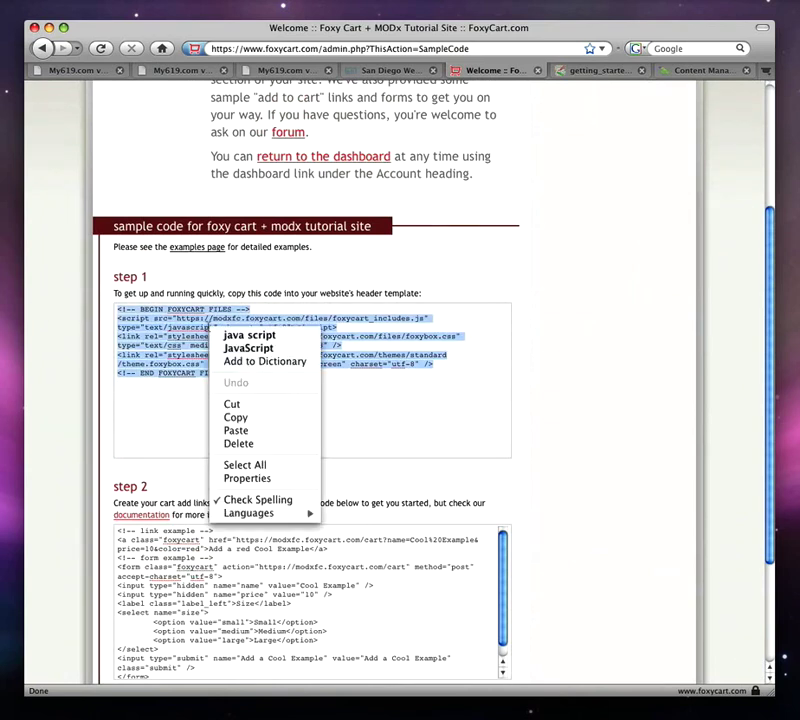
{"action": "left_click", "coordinate": [245, 417]}
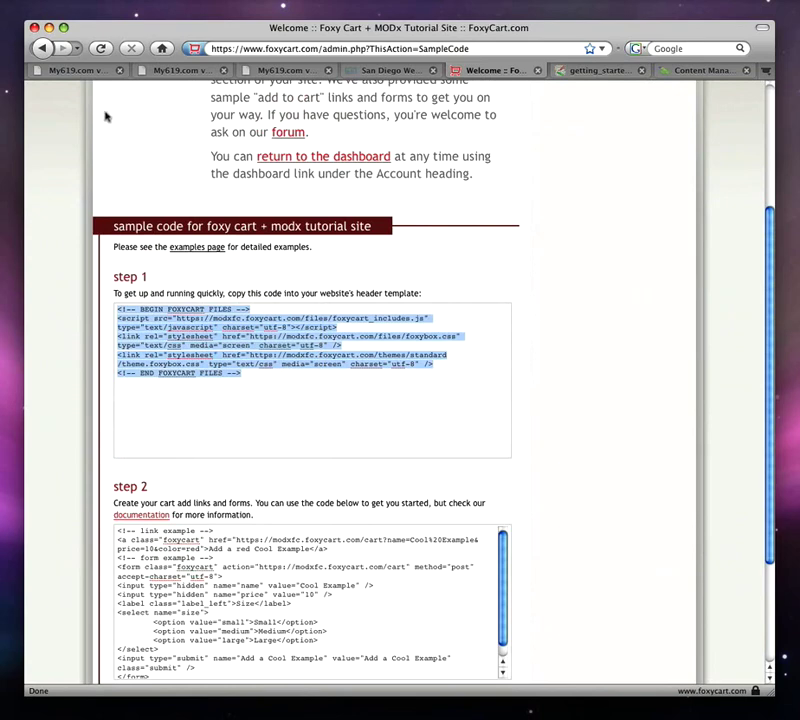
{"action": "left_click", "coordinate": [84, 72]}
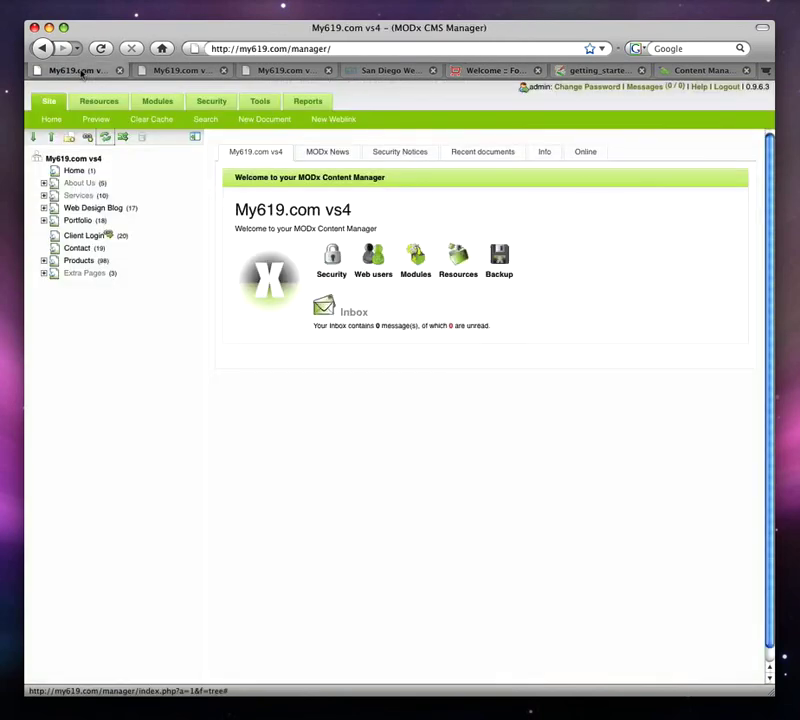
- Open the Products template from Manage Resources and add a blank line before </head>
{"action": "left_click", "coordinate": [94, 103]}
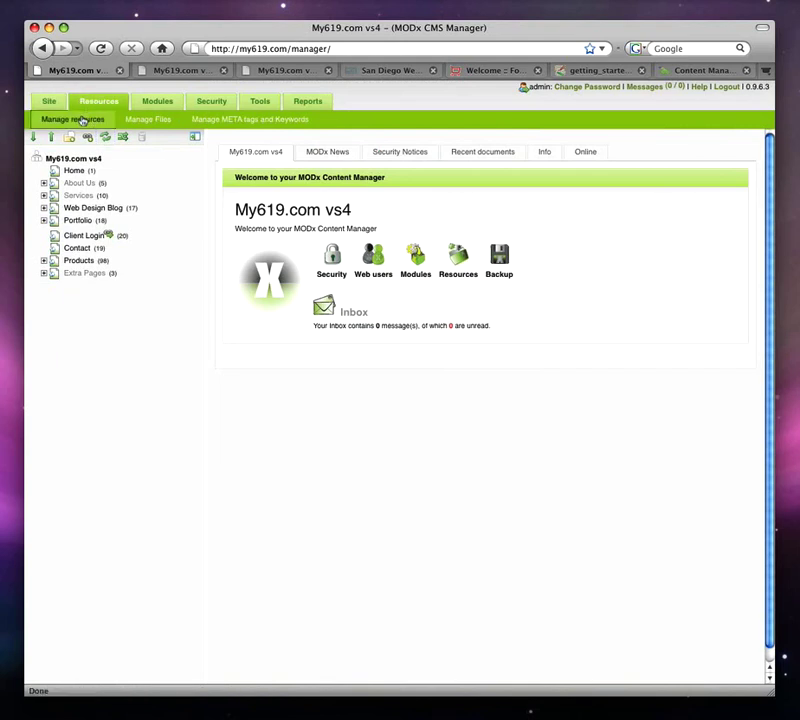
{"action": "left_click", "coordinate": [83, 120]}
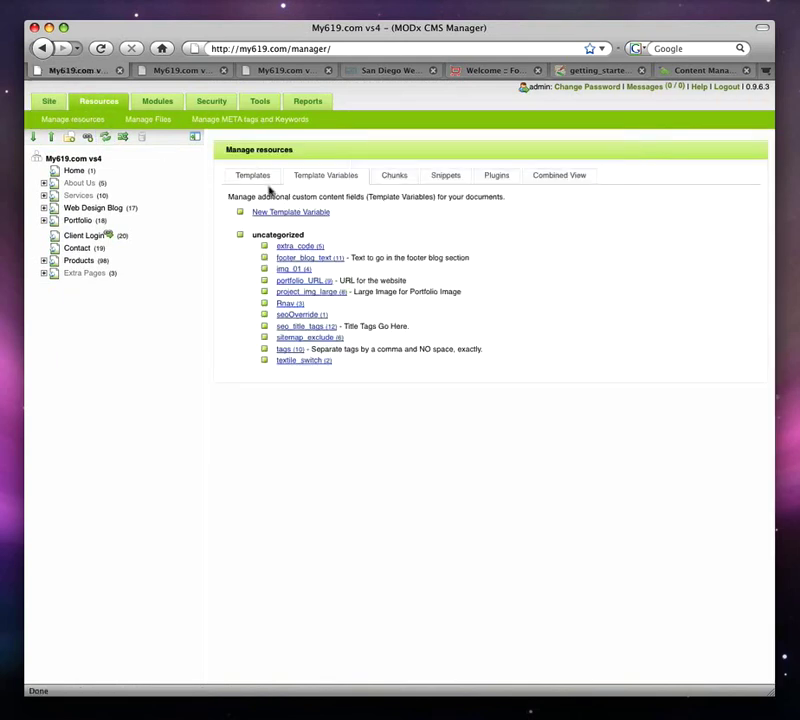
{"action": "left_click", "coordinate": [266, 180]}
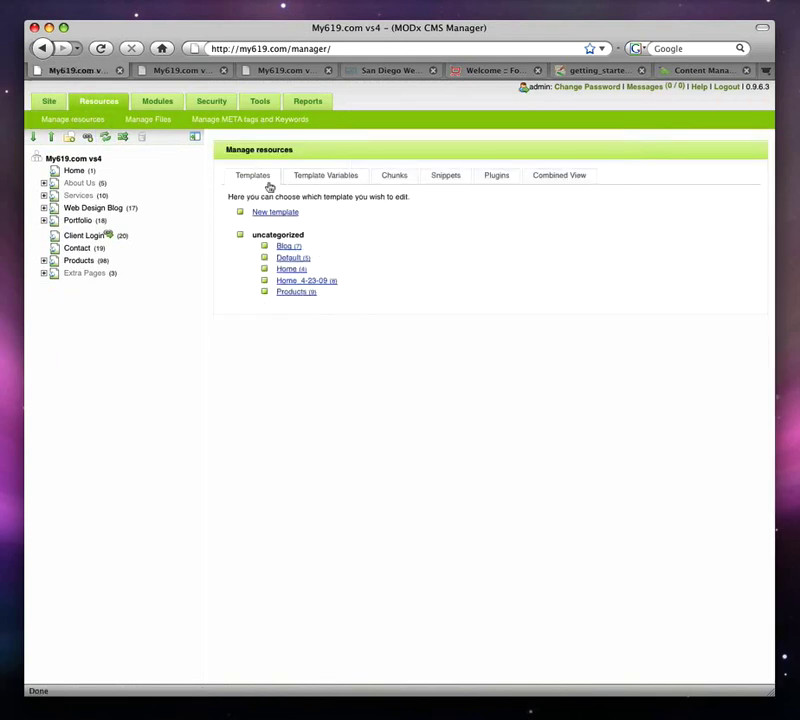
{"action": "left_click", "coordinate": [291, 293]}
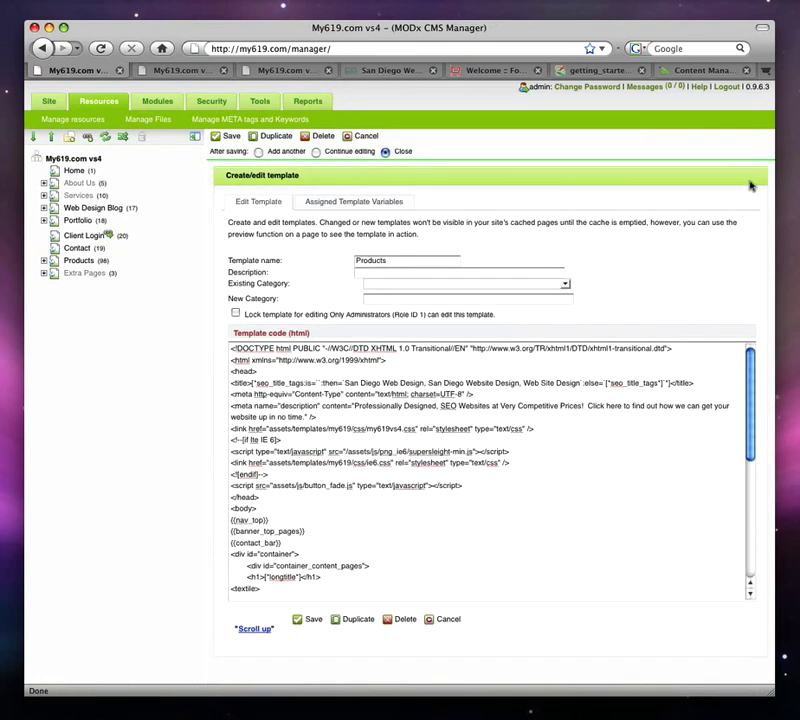
{"action": "left_click", "coordinate": [232, 497]}
{"action": "key", "text": "Return"}
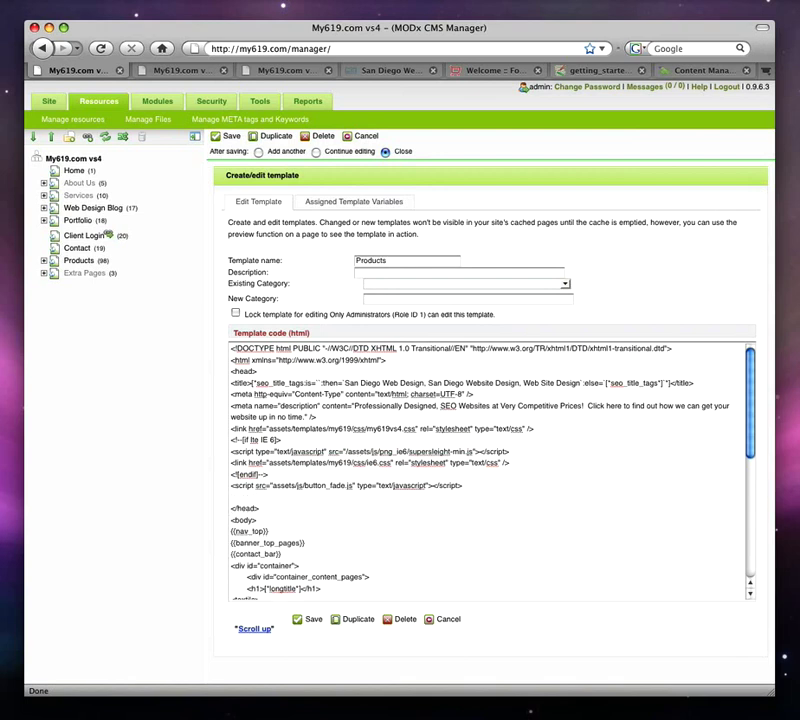
- Paste the FoxyCart header code above </head> and delete the extra blank line
{"action": "right_click", "coordinate": [269, 499]}
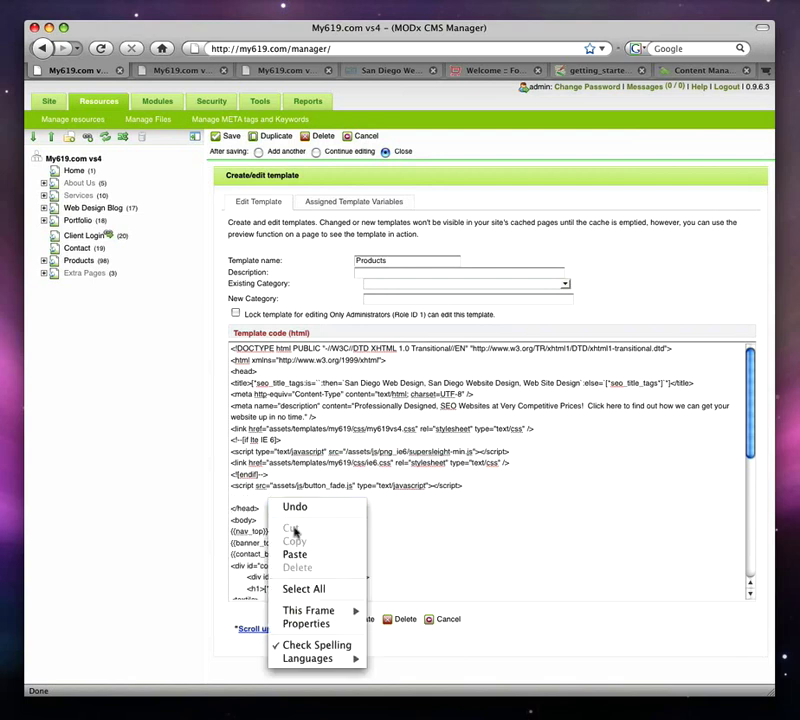
{"action": "left_click", "coordinate": [318, 554]}
{"action": "left_click", "coordinate": [376, 494]}
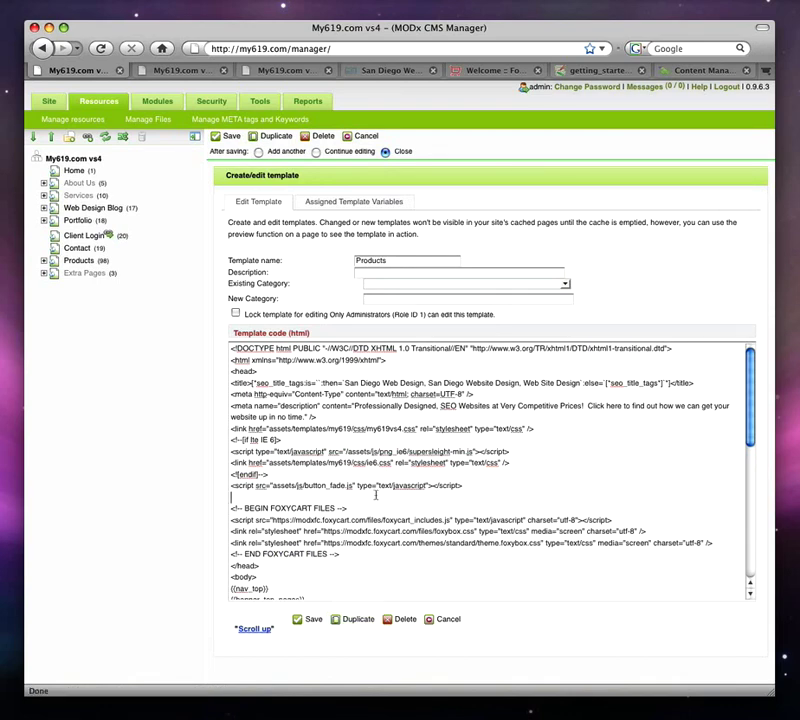
{"action": "key", "text": "Delete"}
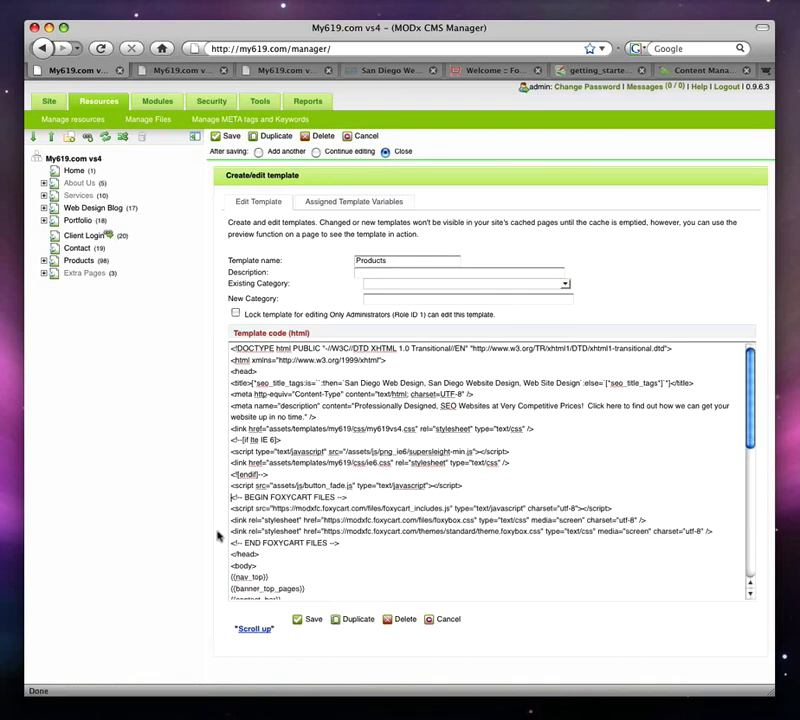
{"action": "left_click", "coordinate": [497, 70]}
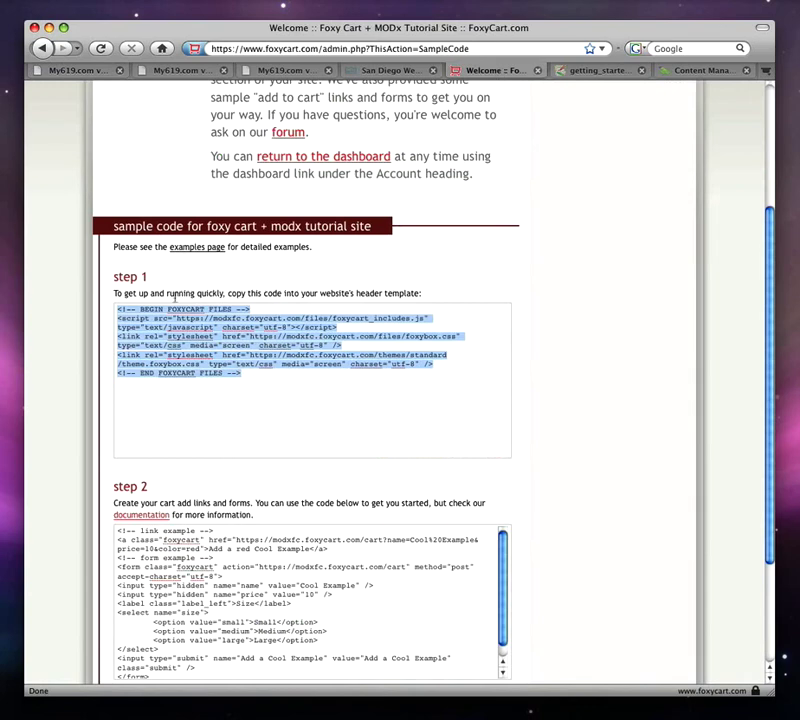
{"action": "left_click", "coordinate": [68, 71]}
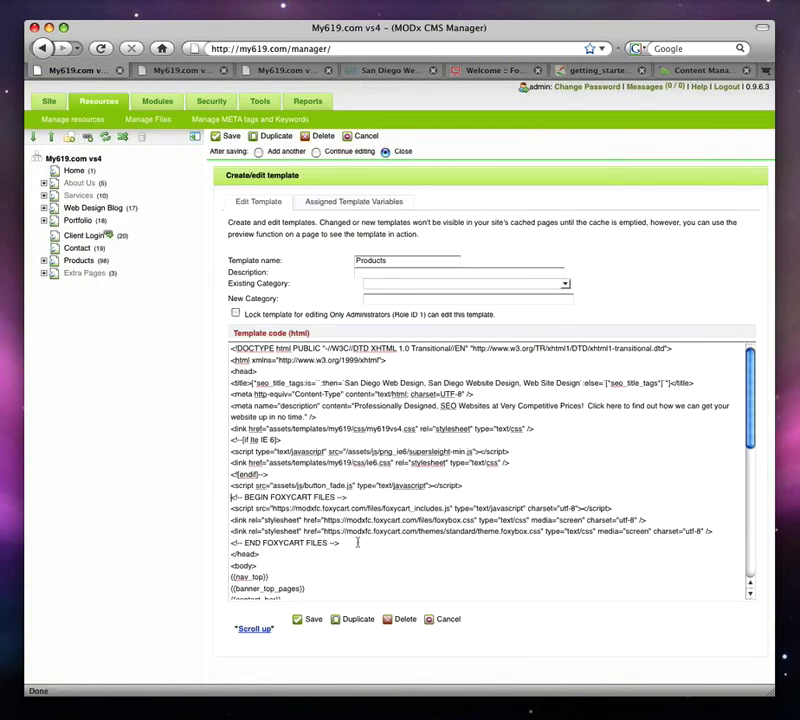
- Save the Products template with After saving set to Continue editing, then reload the welcome page
{"action": "left_click", "coordinate": [232, 554]}
{"action": "left_click", "coordinate": [316, 151]}
{"action": "left_click", "coordinate": [215, 137]}
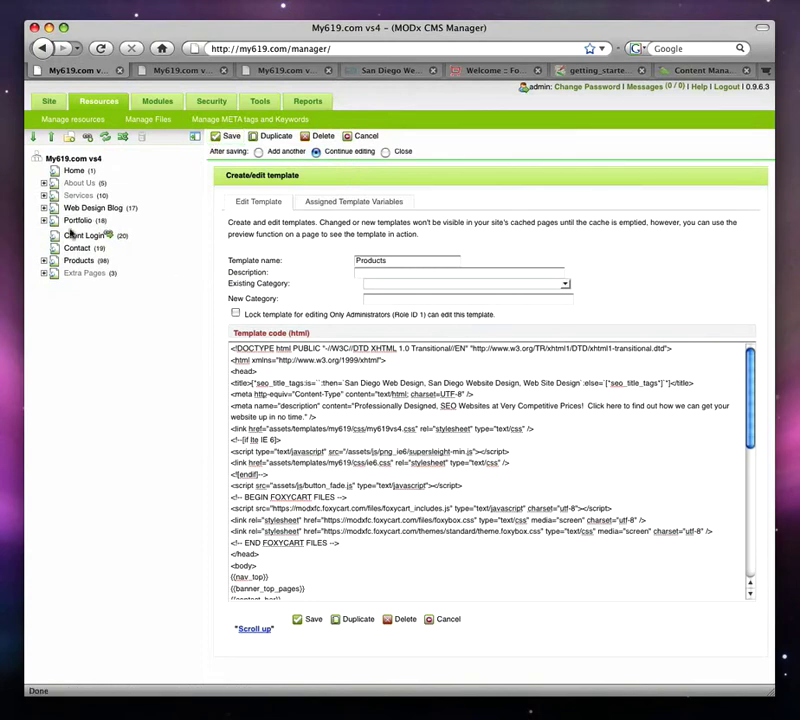
{"action": "left_click", "coordinate": [100, 48]}
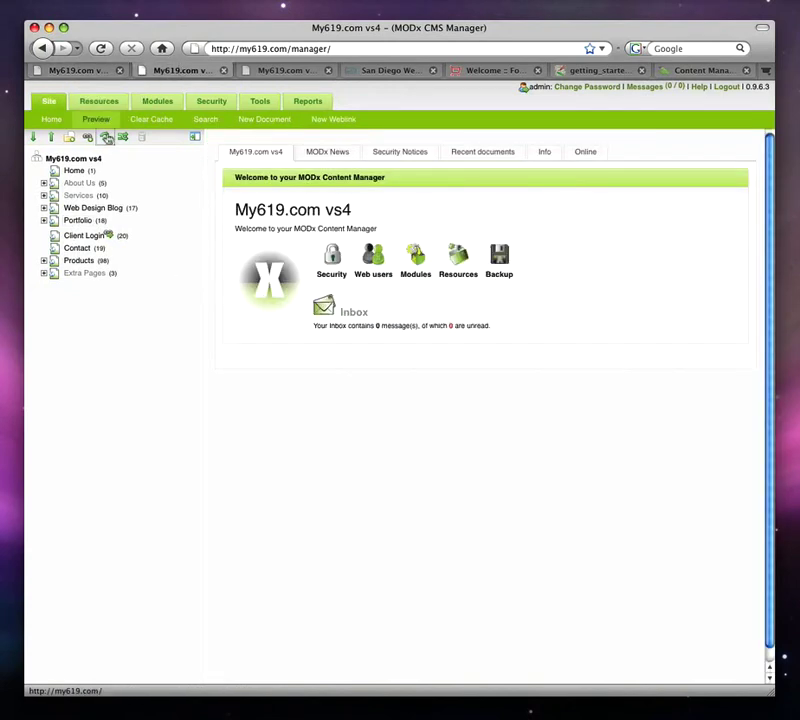
- Expand Products in the site tree and choose Create document here from its menu
{"action": "left_click", "coordinate": [43, 261]}
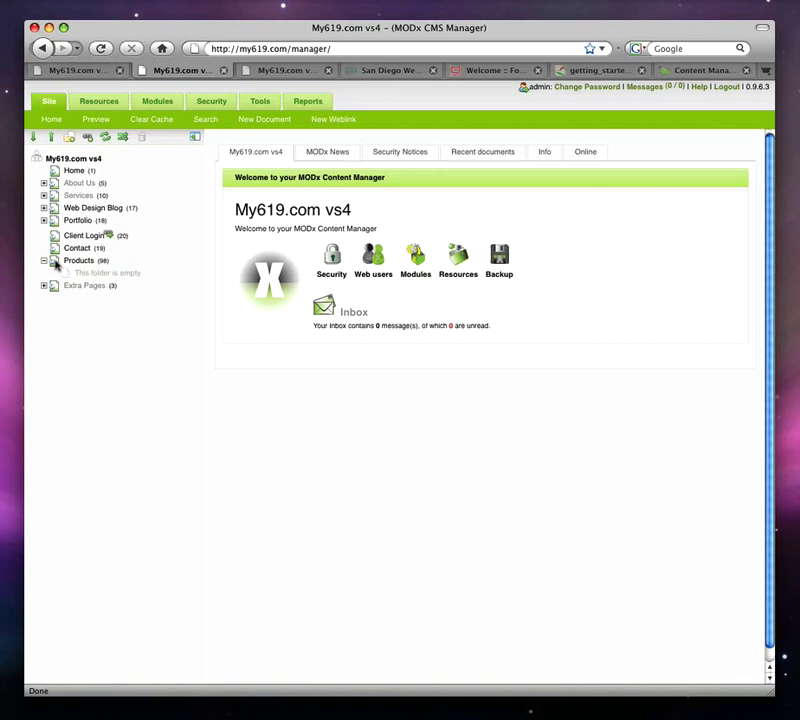
{"action": "left_click", "coordinate": [55, 262]}
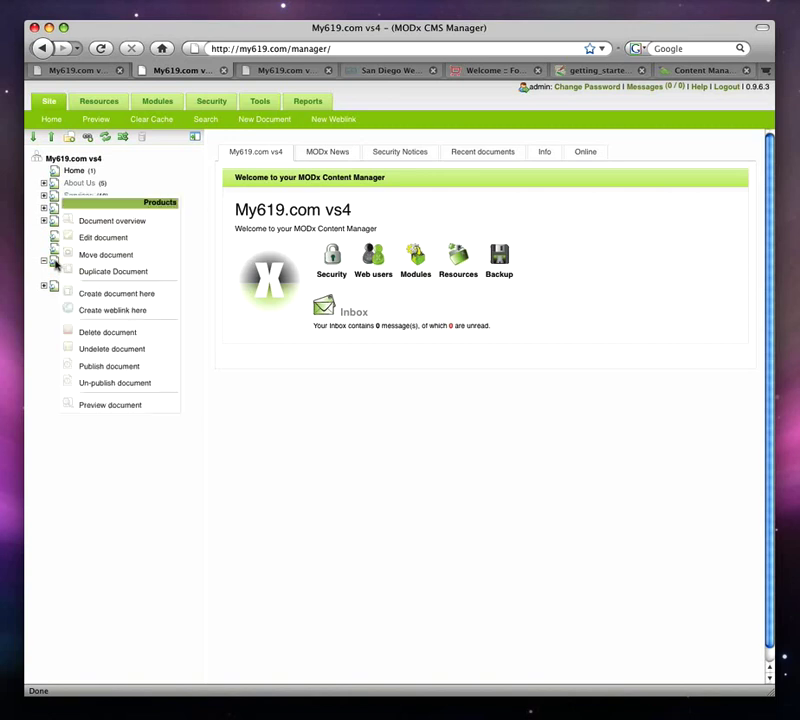
{"action": "left_click", "coordinate": [53, 312]}
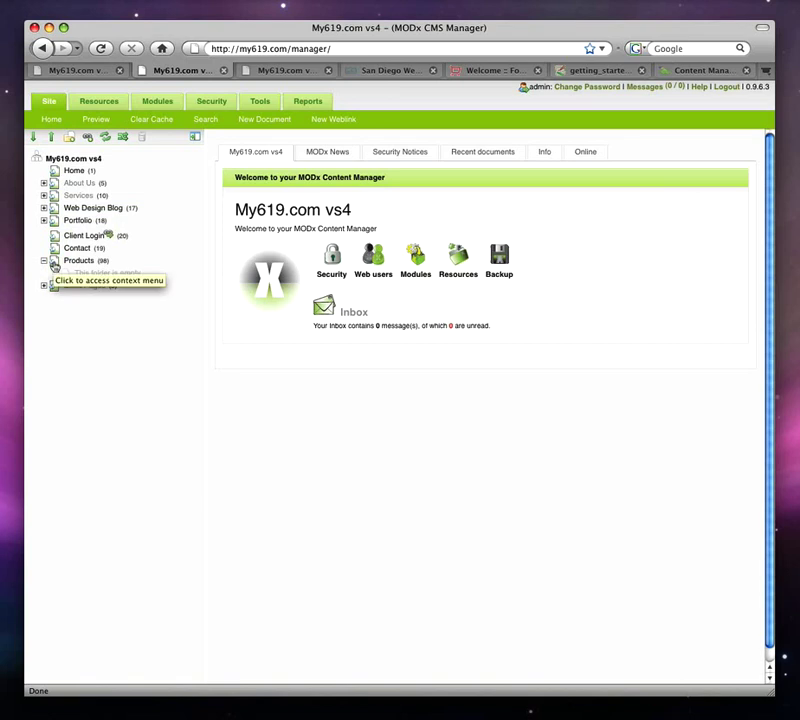
{"action": "left_click", "coordinate": [54, 265]}
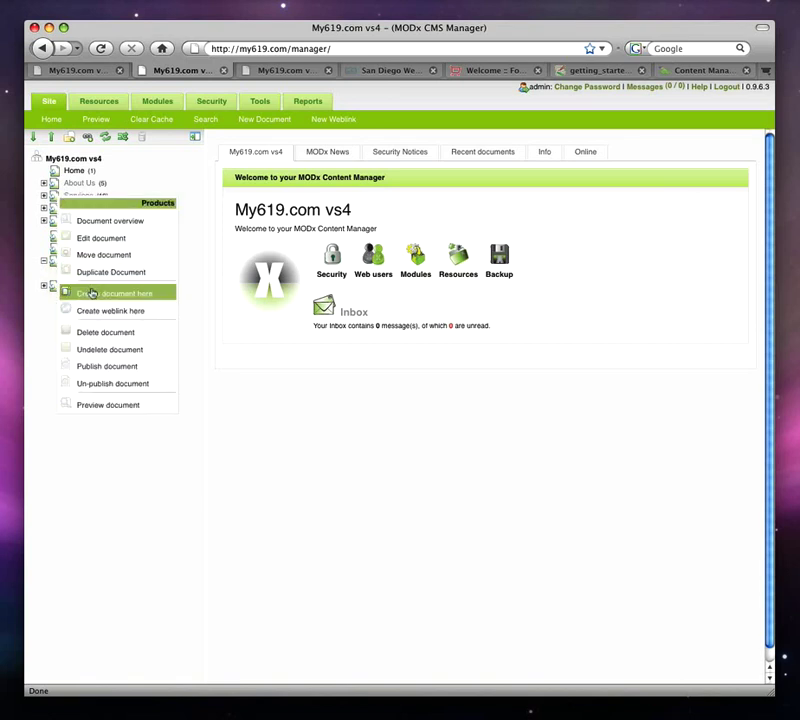
{"action": "left_click", "coordinate": [160, 296]}
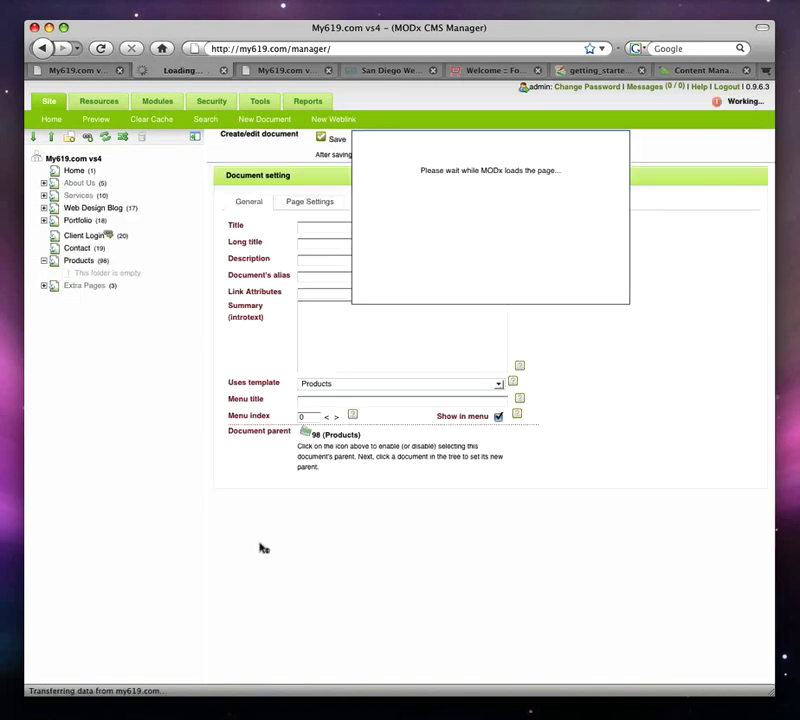
- Set both the Title and Long title of the new document to 'XYZ Widget'
{"action": "left_click", "coordinate": [388, 231]}
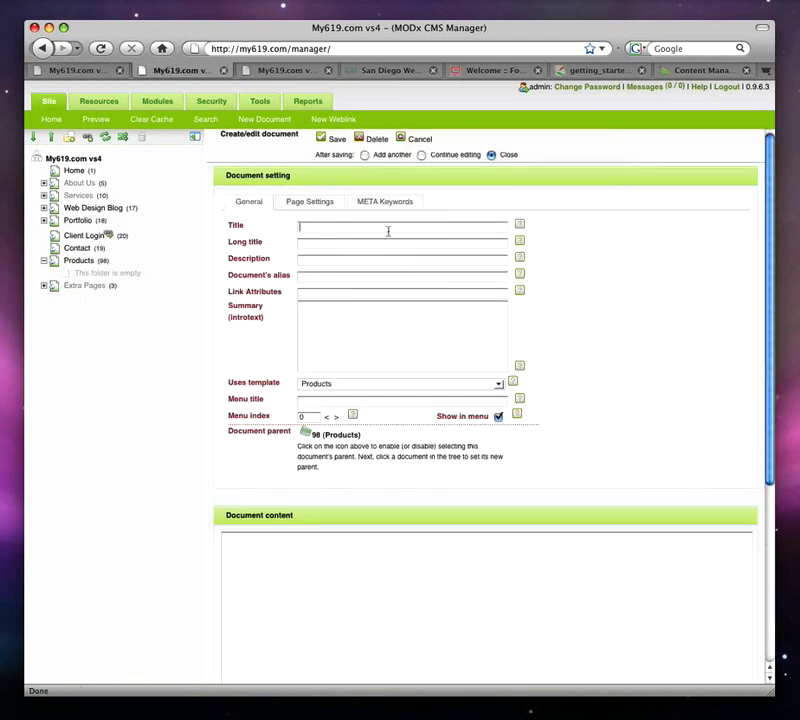
{"action": "type", "text": "XYZ Widget"}
{"action": "key", "text": "Tab"}
{"action": "type", "text": "XY"}
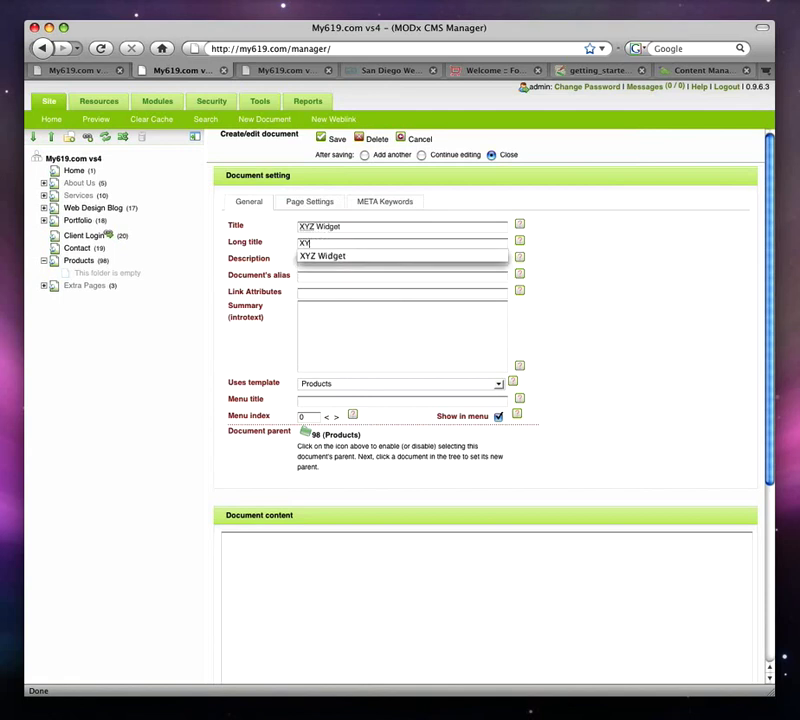
{"action": "key", "text": "Down"}
{"action": "key", "text": "Tab"}
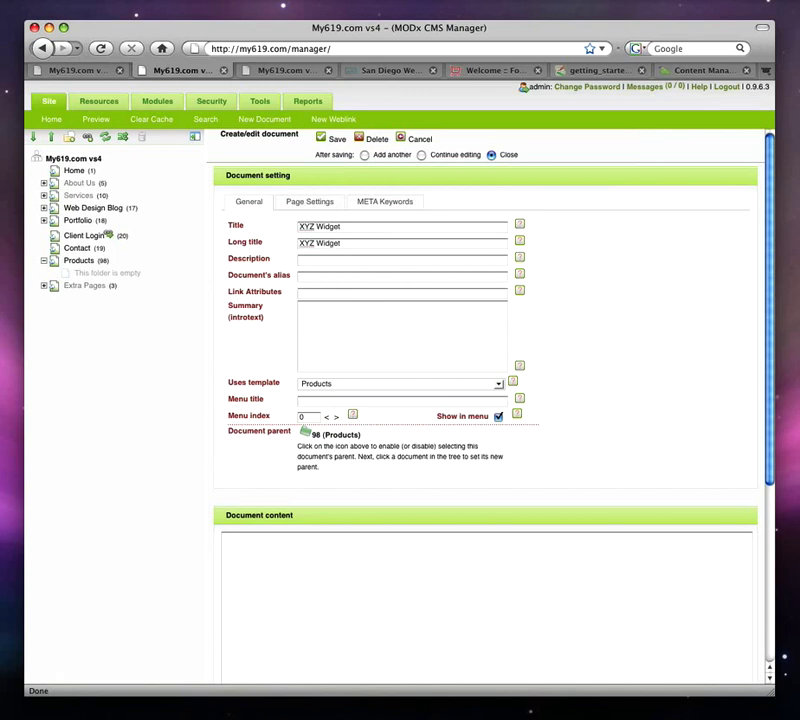
{"action": "left_click", "coordinate": [332, 212]}
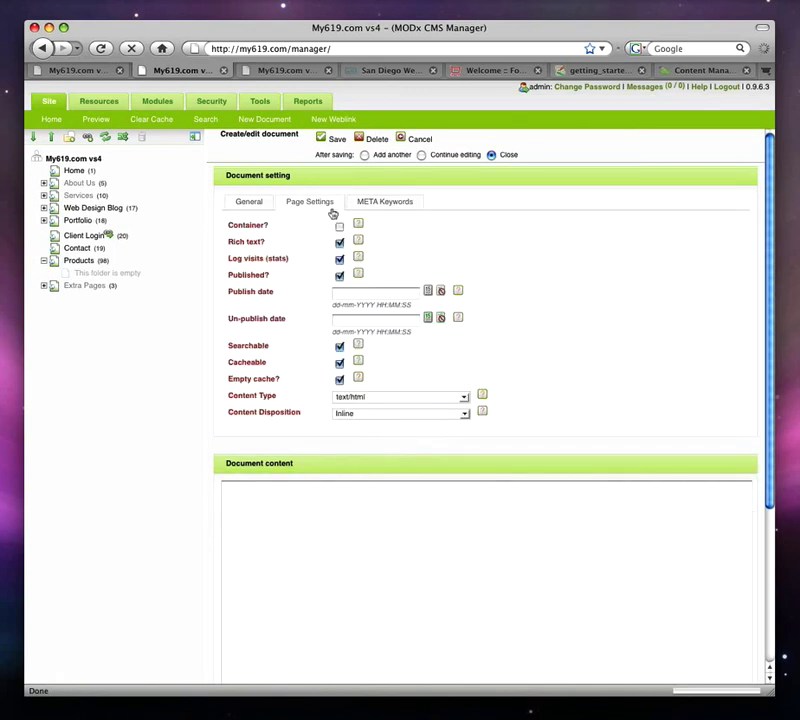
{"action": "left_click", "coordinate": [246, 202]}
- Enter content 'XYZ Widget is the best product on the market...and you can buy it here', set Continue editing
{"action": "scroll", "coordinate": [611, 336], "scroll_direction": "down", "scroll_amount": 5}
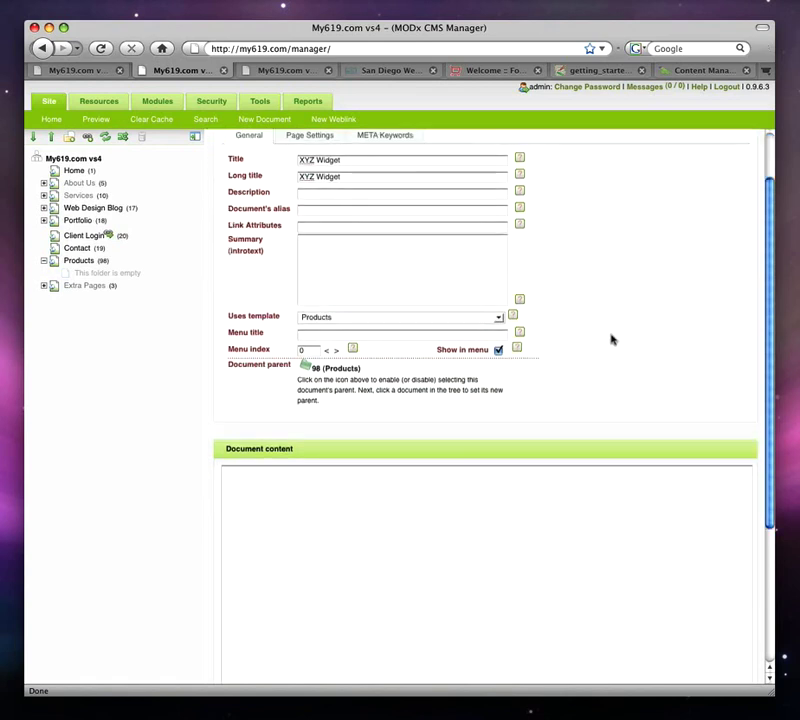
{"action": "left_click", "coordinate": [376, 454]}
{"action": "type", "text": "XY"}
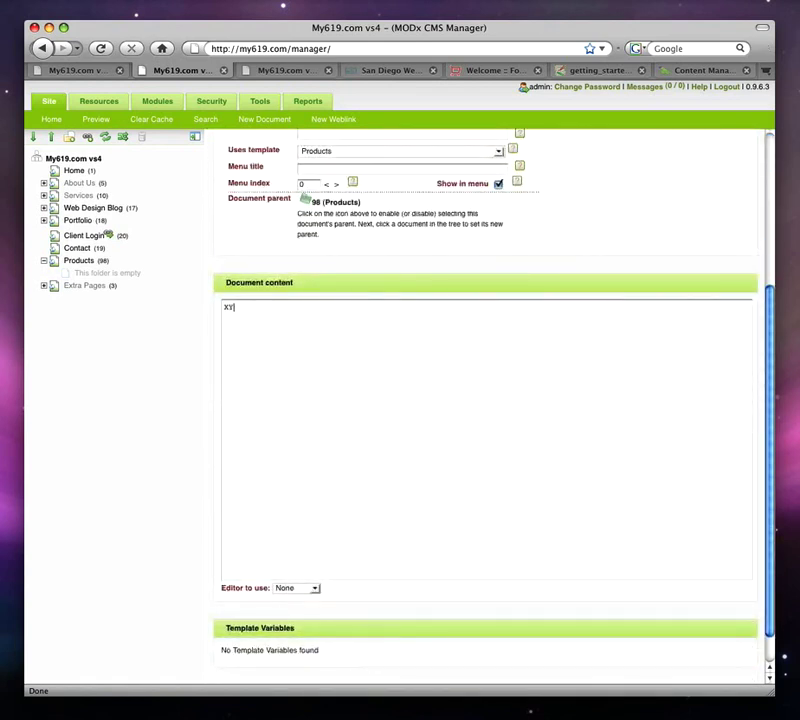
{"action": "type", "text": "Z Widget is the best product on the mar"}
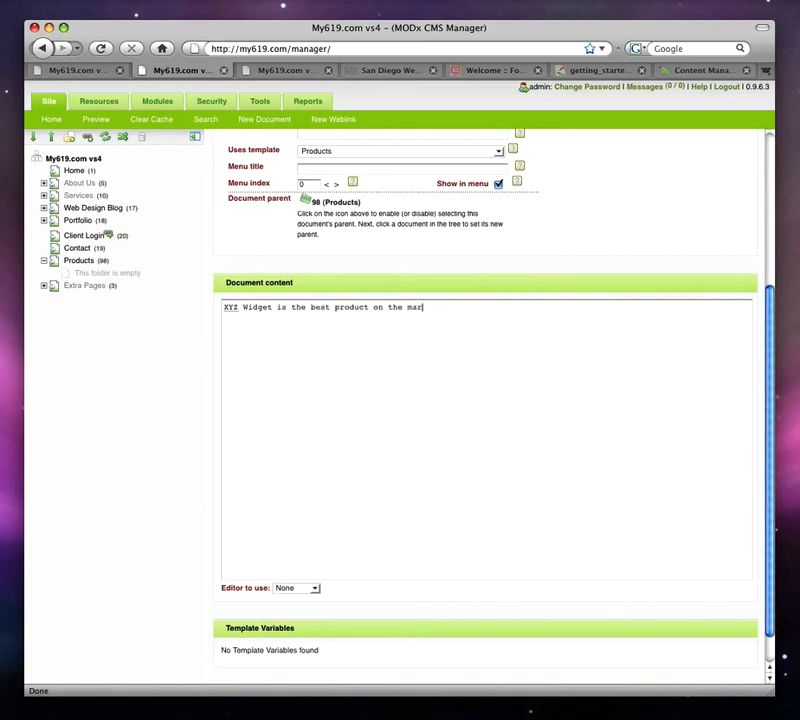
{"action": "type", "text": "ket...and you can buy it here!"}
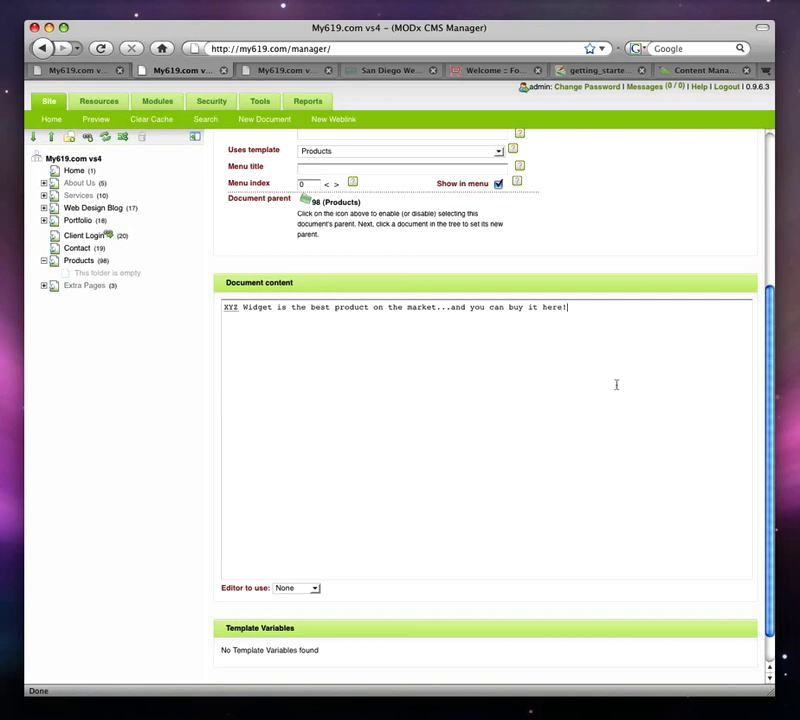
{"action": "scroll", "coordinate": [616, 384], "scroll_direction": "up", "scroll_amount": 5}
{"action": "left_click", "coordinate": [421, 155]}
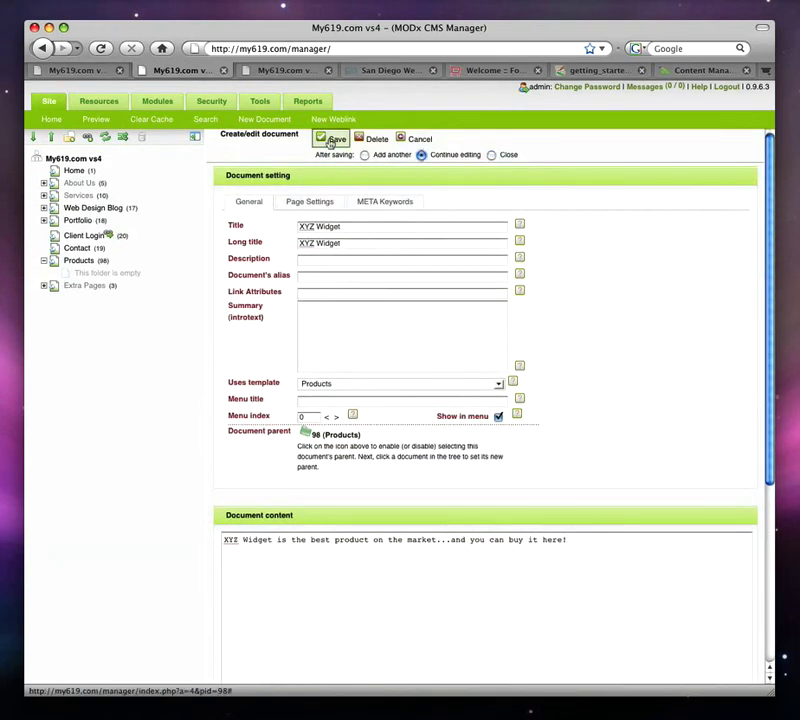